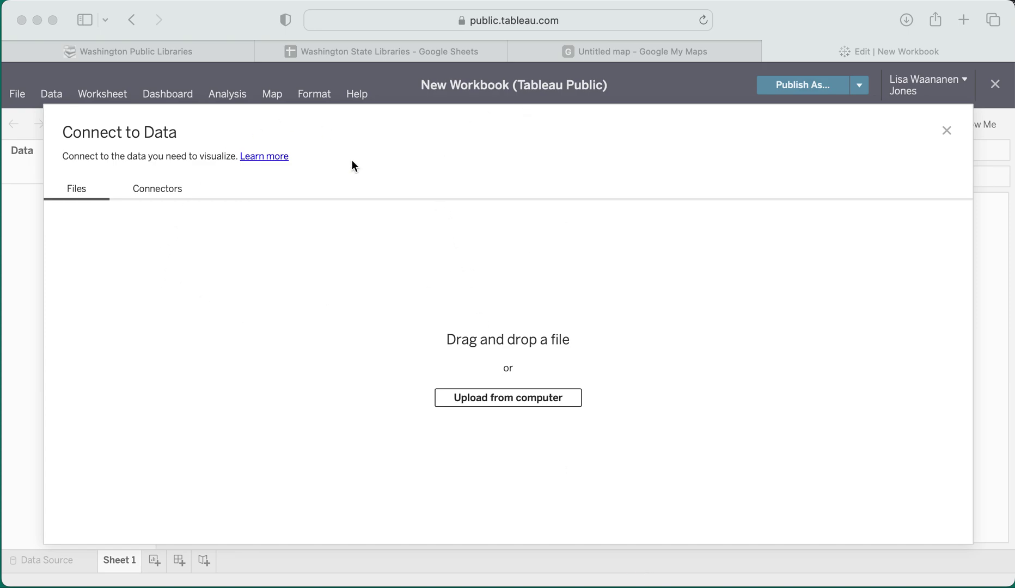
# Go to the Washington Public Libraries web page and scroll to the top of its list
pyautogui.click(173, 49)
pyautogui.scroll(20, 213, 247)
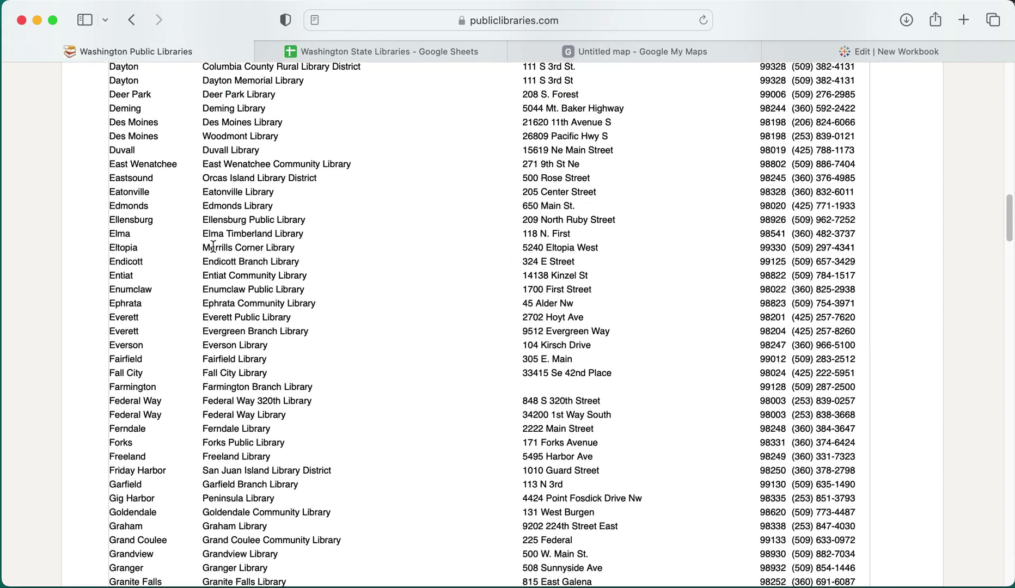
pyautogui.scroll(15, 213, 246)
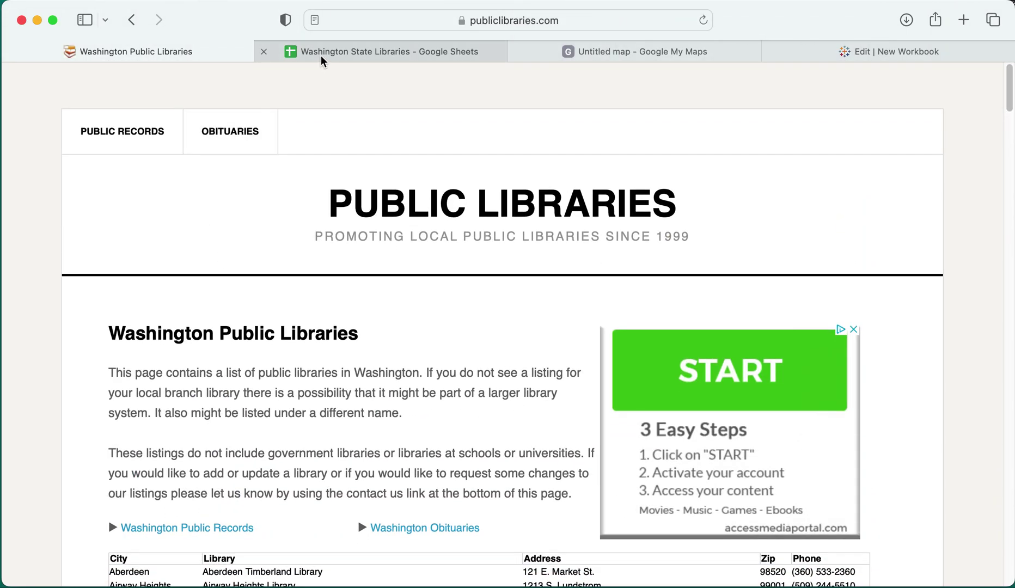
# Switch to the Washington State Libraries spreadsheet and select the Airway Heights Library entry
pyautogui.moveTo(323, 61)
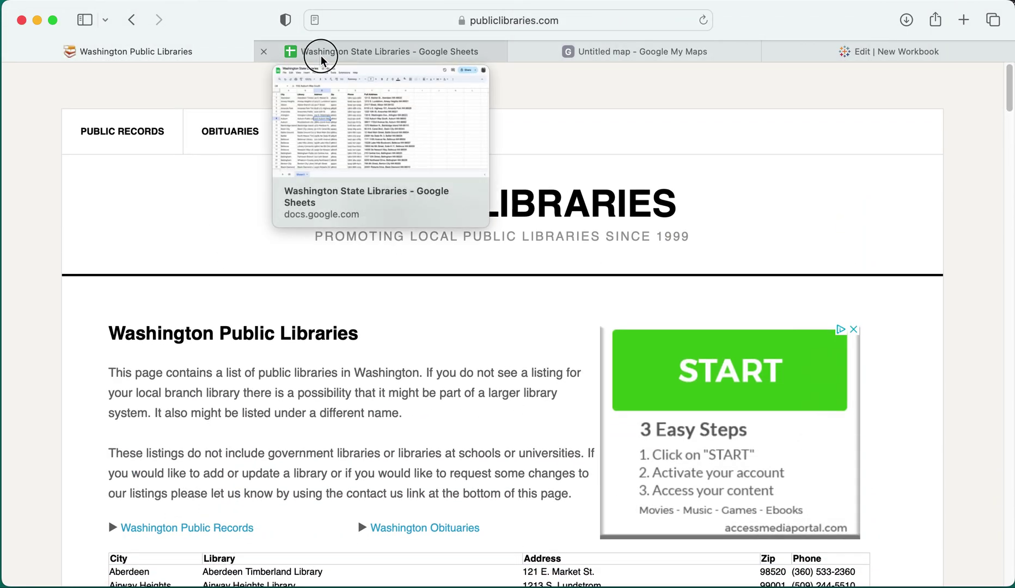
pyautogui.click(323, 56)
pyautogui.click(161, 237)
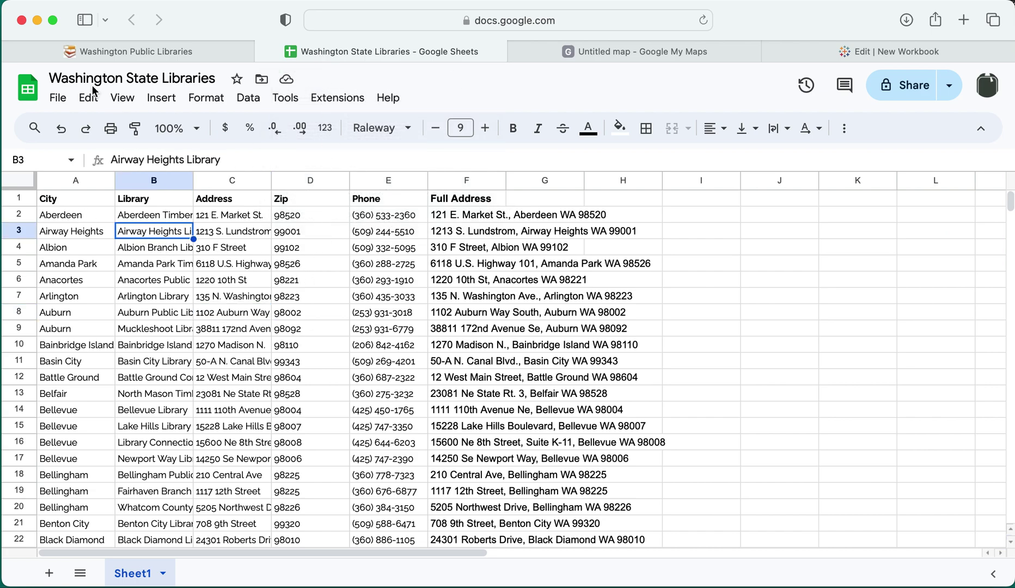
# Show the spreadsheet's File > Download formats, pointing at Comma Separated Values (.csv)
pyautogui.click(58, 98)
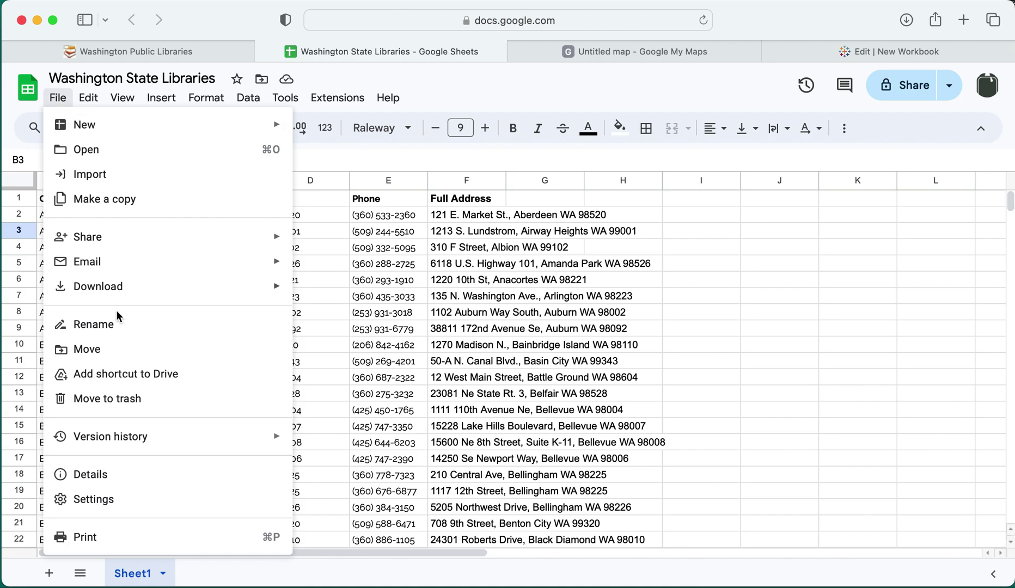
pyautogui.moveTo(116, 297)
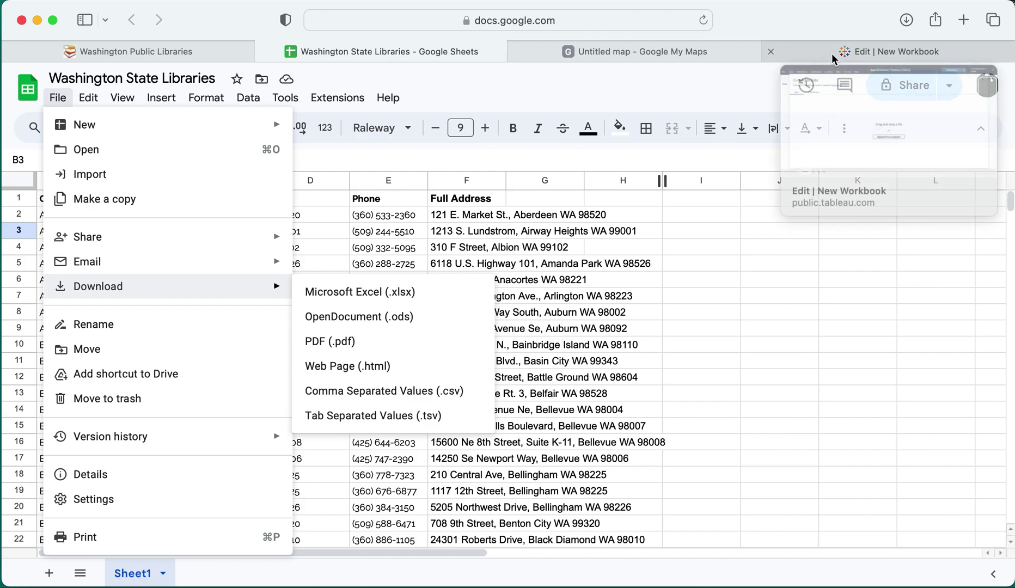
# View and close the Skykomish Library marker card on the My Maps map, then return to Tableau
pyautogui.click(656, 52)
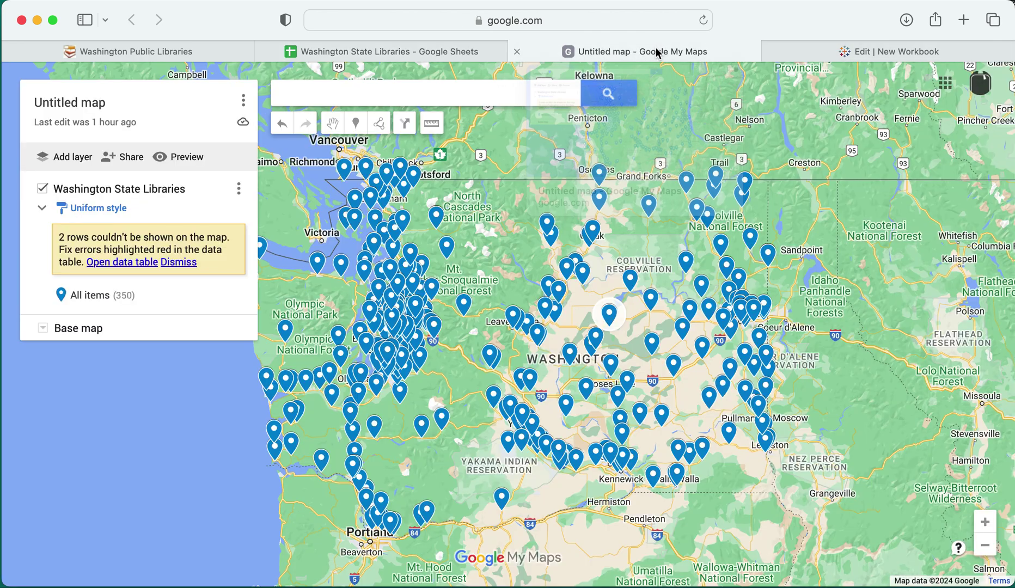
pyautogui.click(464, 303)
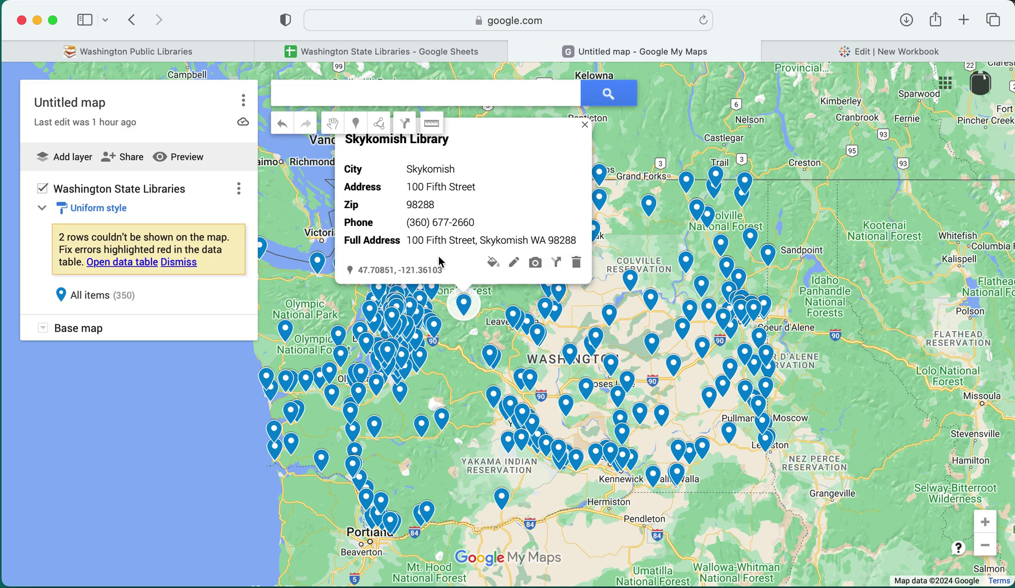
pyautogui.click(585, 126)
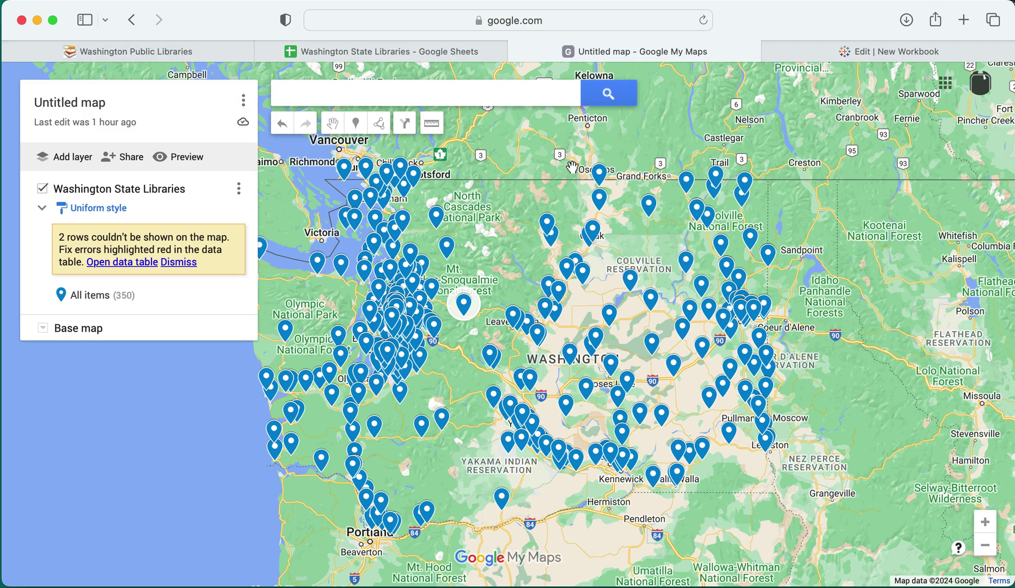
pyautogui.click(873, 53)
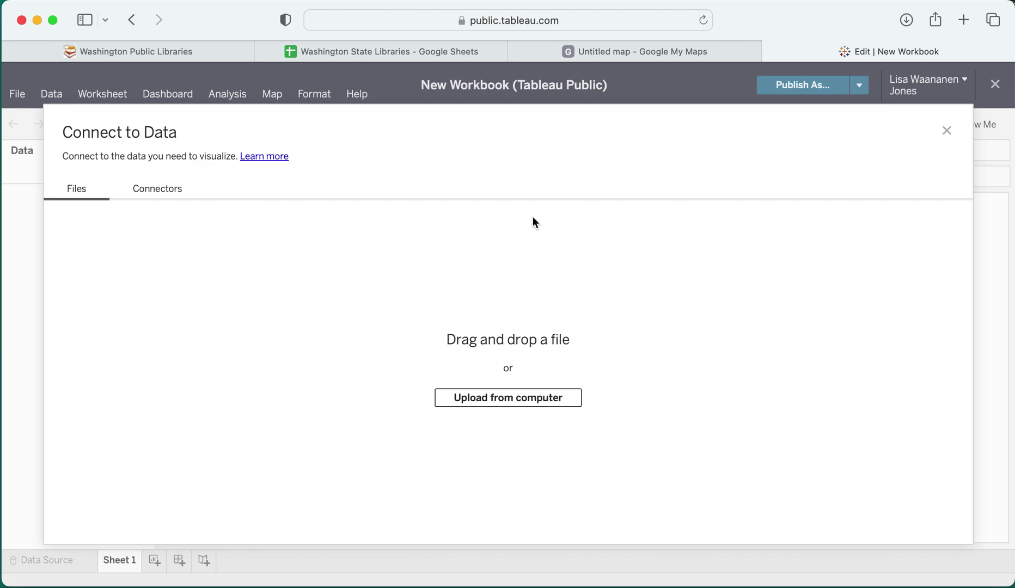
# Upload Washington State Libraries - Sheet1.csv from the computer as the workbook's data source
pyautogui.click(506, 394)
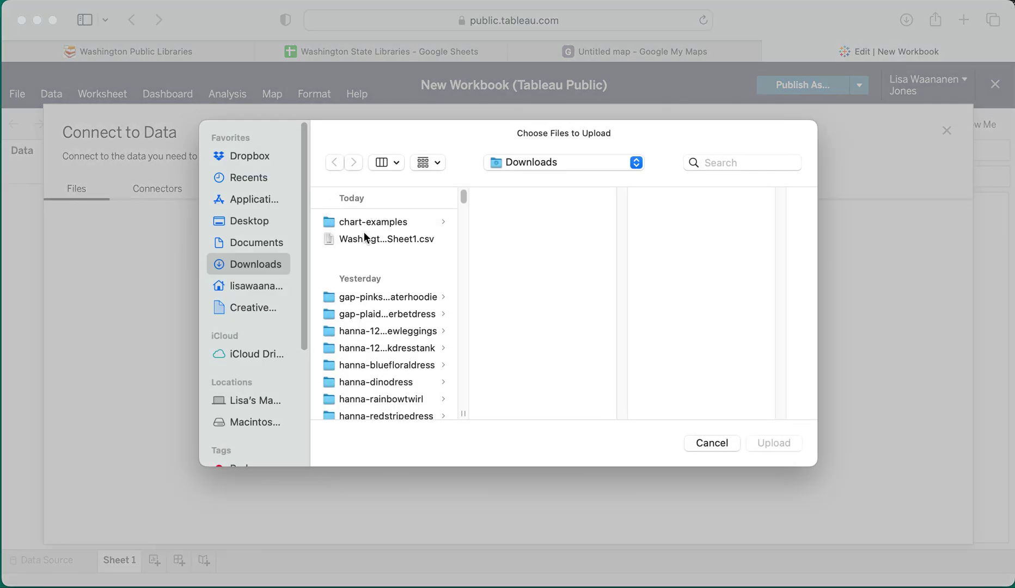
pyautogui.click(399, 239)
pyautogui.click(774, 443)
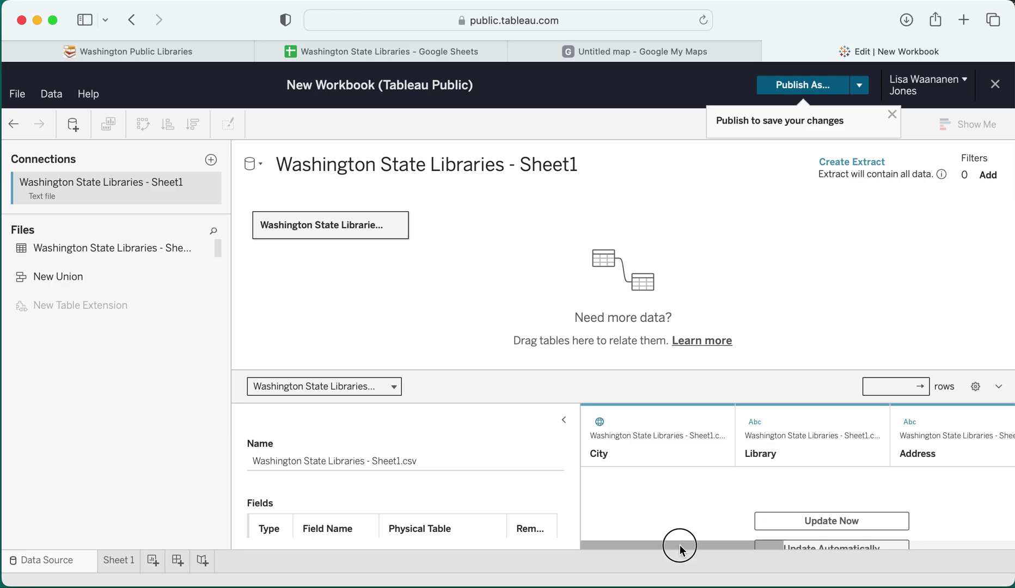
pyautogui.moveTo(680, 549)
pyautogui.mouseDown()
pyautogui.moveTo(930, 546)
pyautogui.moveTo(667, 548)
pyautogui.mouseUp()
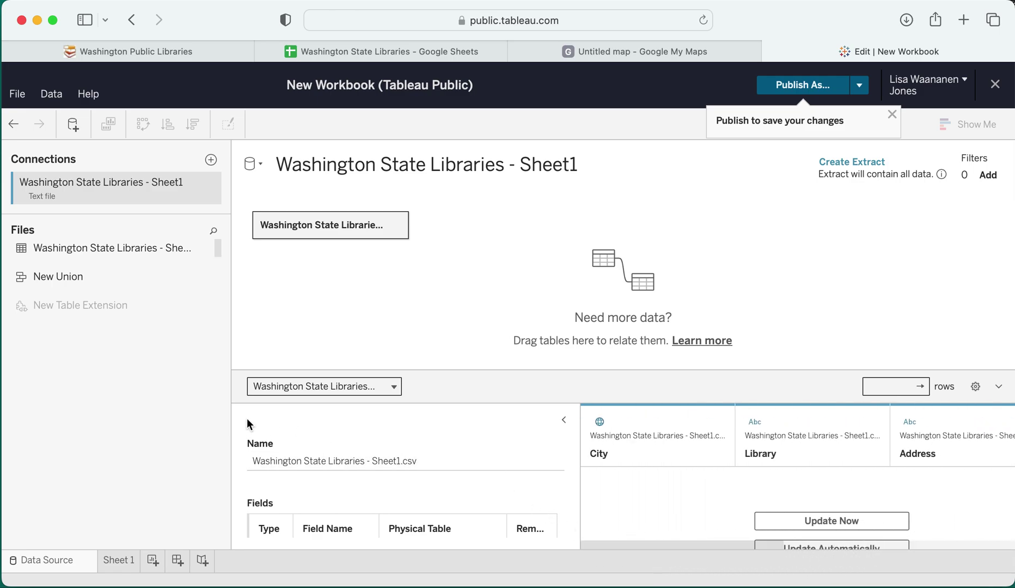
# Open Sheet 1 so the extract is created and the library fields are listed
pyautogui.click(118, 559)
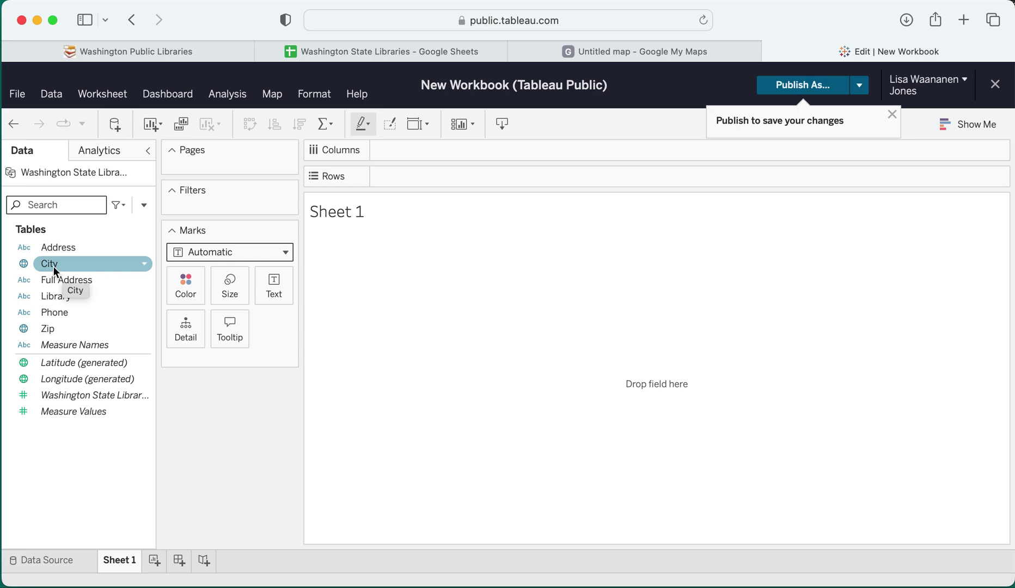
# Confirm the City field's Geographic Role is set to City
pyautogui.click(109, 268)
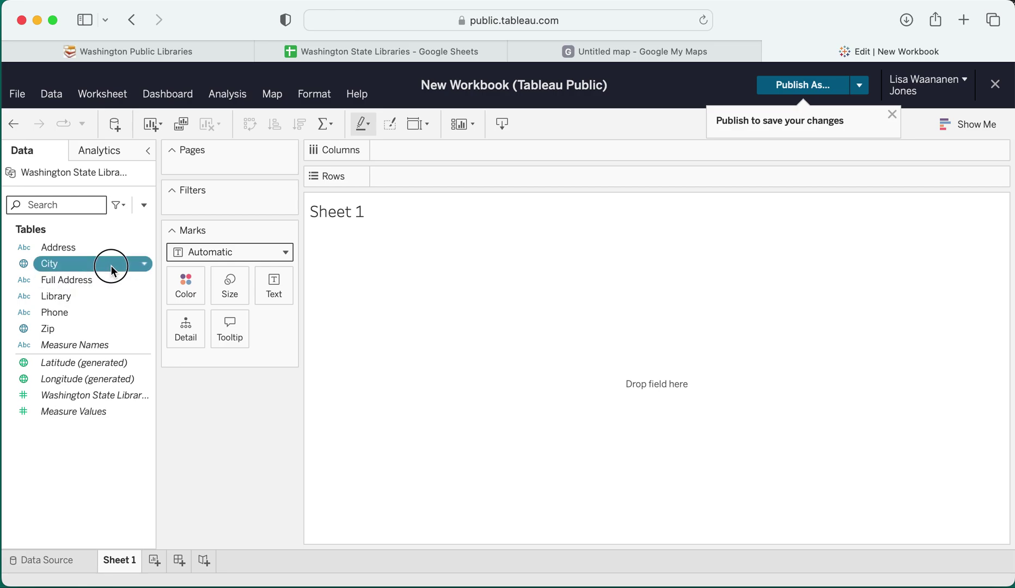
pyautogui.click(142, 265)
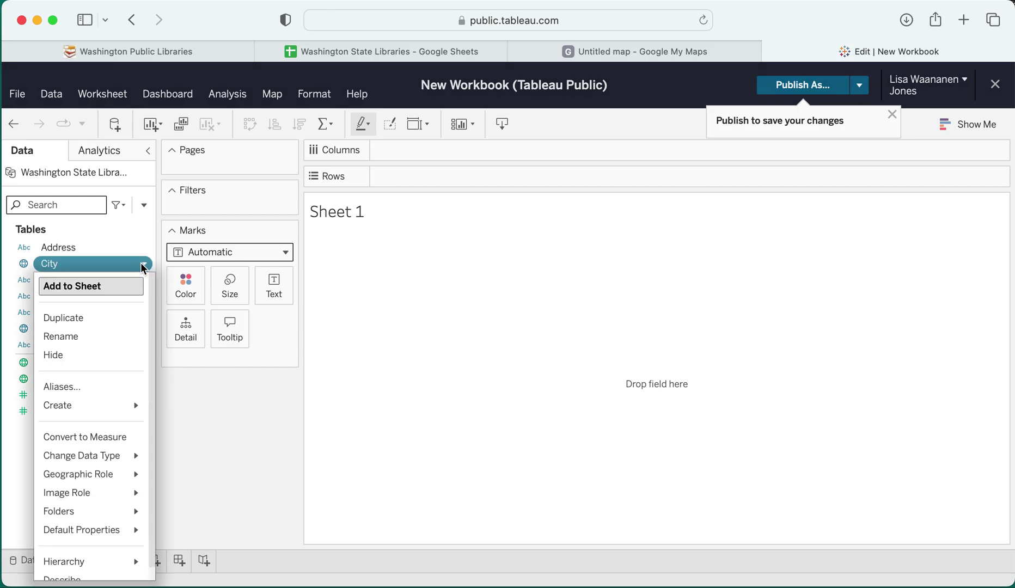
pyautogui.moveTo(86, 477)
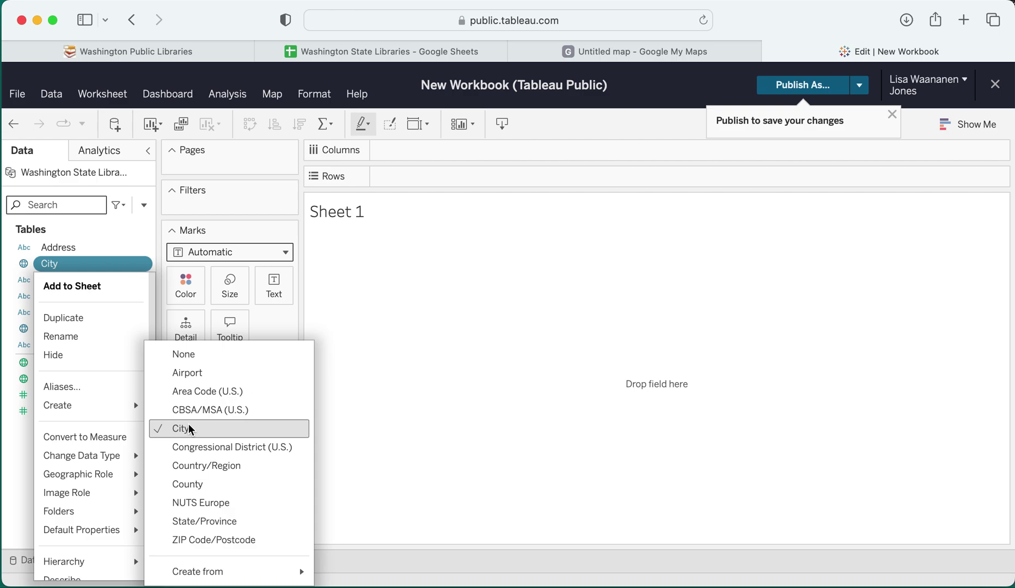
pyautogui.click(33, 260)
# Map City as points, add Zip to Detail for 187 marks, and select the stray Buena mark
pyautogui.moveTo(23, 261); pyautogui.dragTo(584, 305)
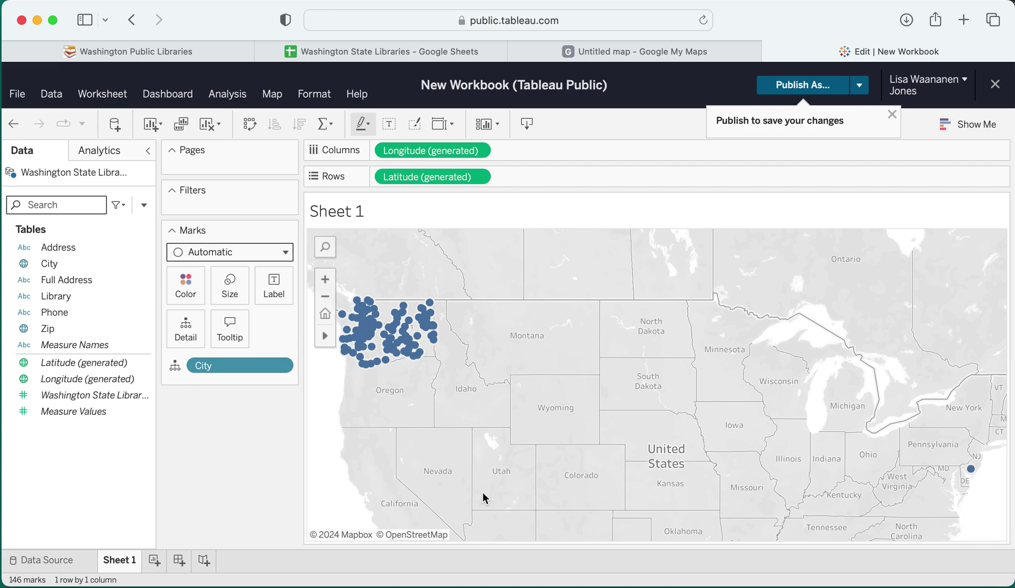
pyautogui.moveTo(46, 331); pyautogui.dragTo(479, 389)
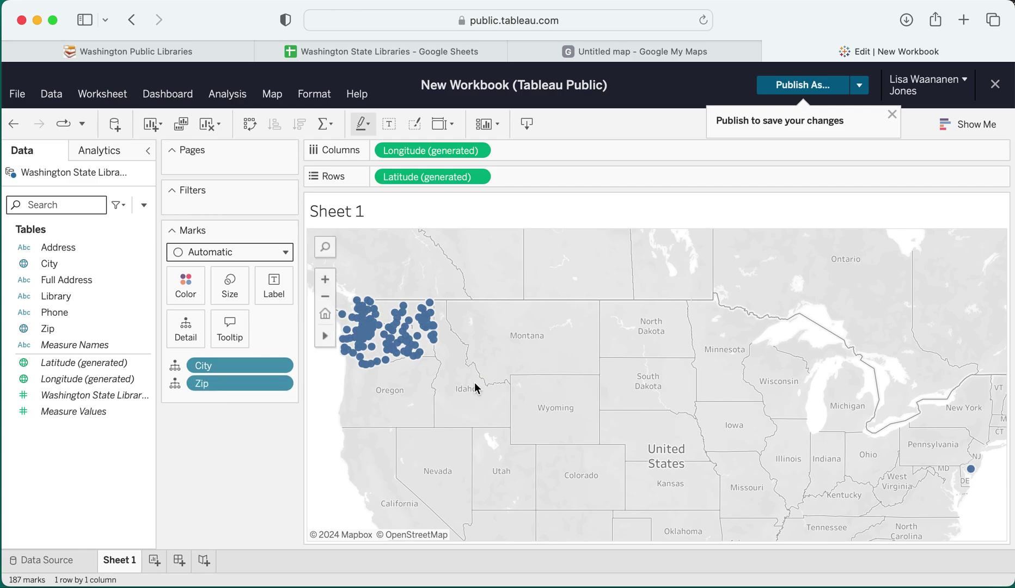
pyautogui.moveTo(971, 472)
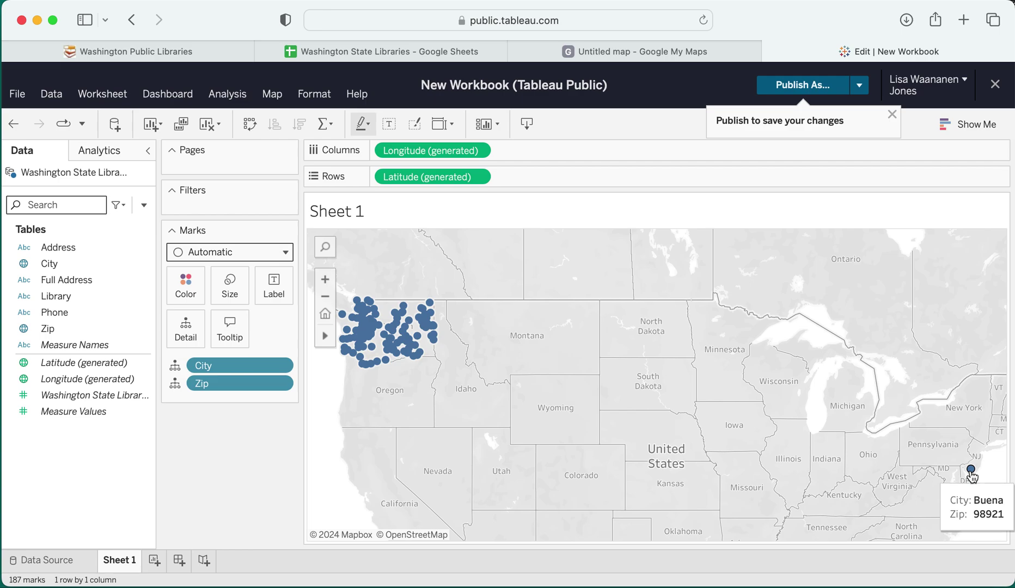
pyautogui.click(971, 470)
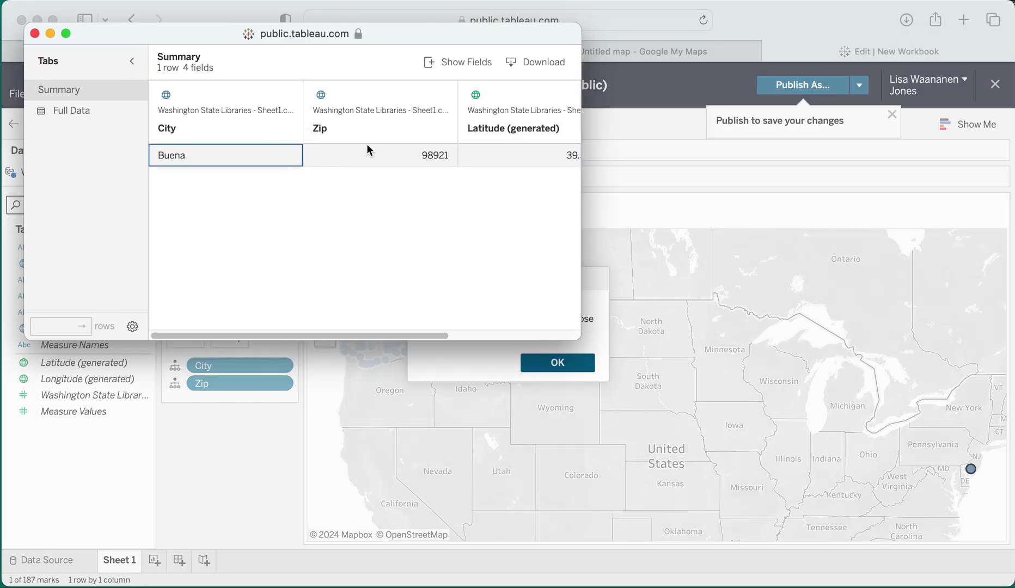
# Inspect the Buena mark's full underlying data in View Data, then close it
pyautogui.click(566, 335)
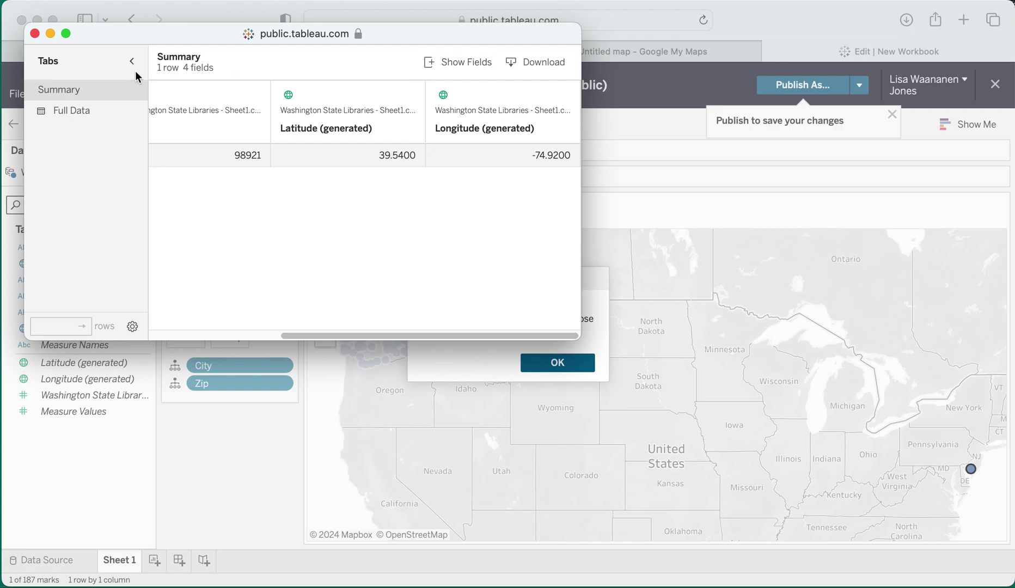
pyautogui.click(133, 327)
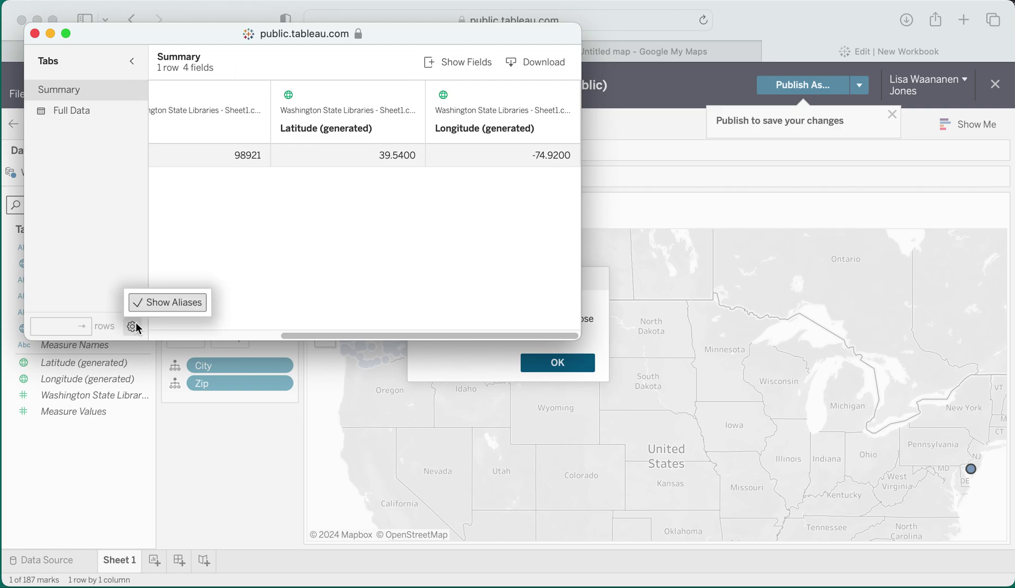
pyautogui.click(79, 123)
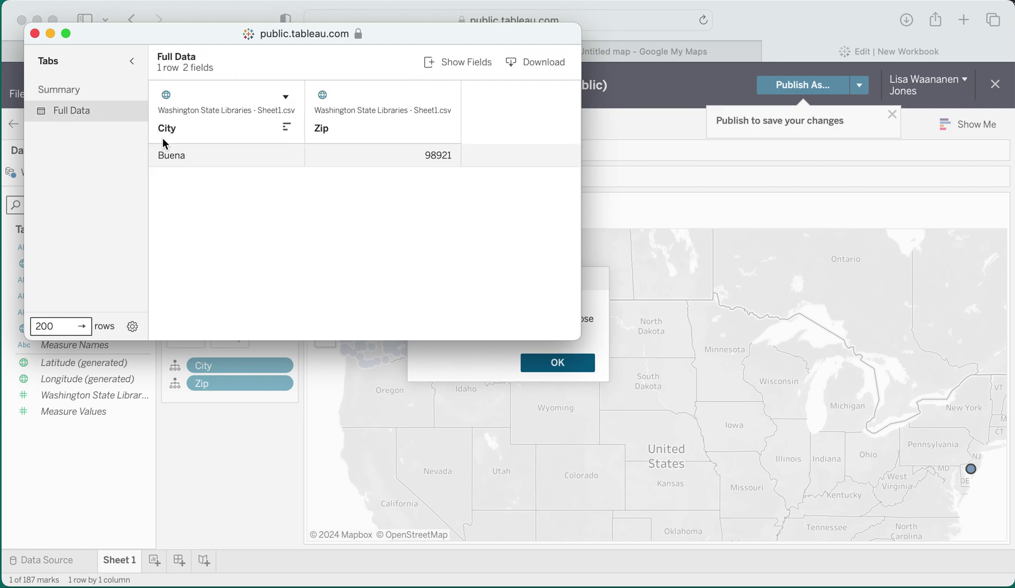
pyautogui.click(34, 33)
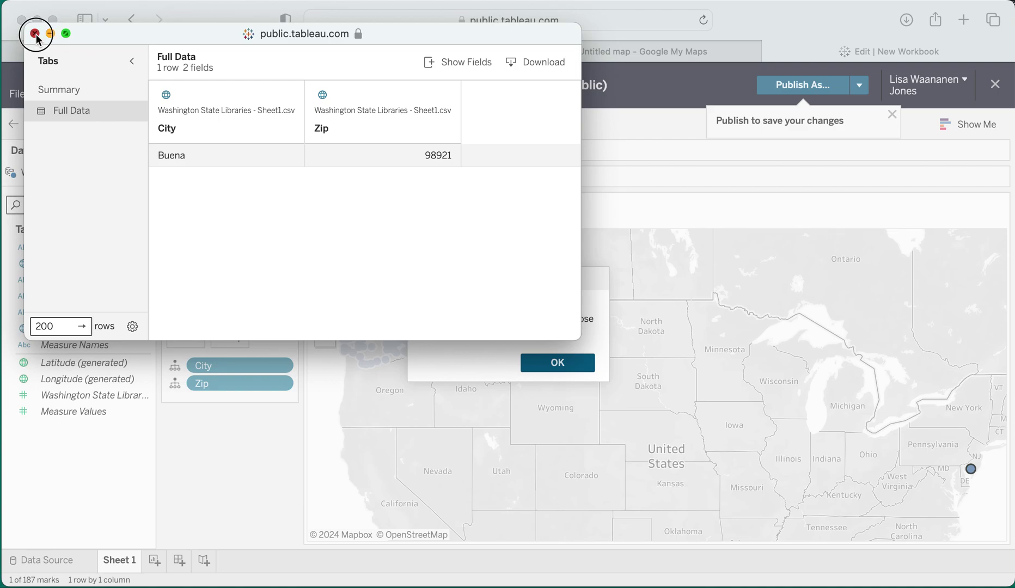
# Exclude the Buena point, leaving 186 Washington library marks
pyautogui.moveTo(980, 473)
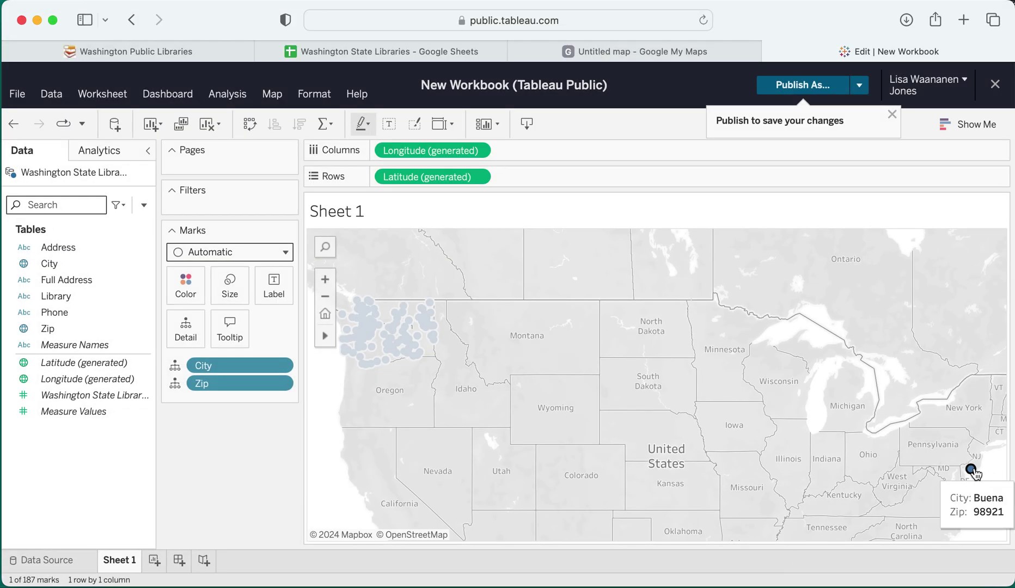
pyautogui.click(865, 472)
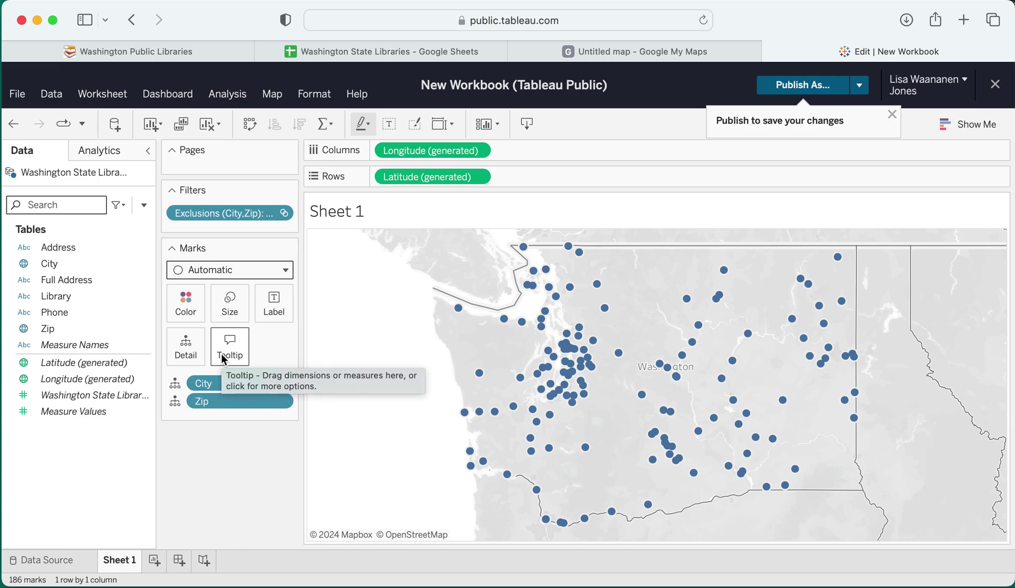
pyautogui.click(176, 308)
# Colour all library points green and add the Library field to Tooltip
pyautogui.click(250, 340)
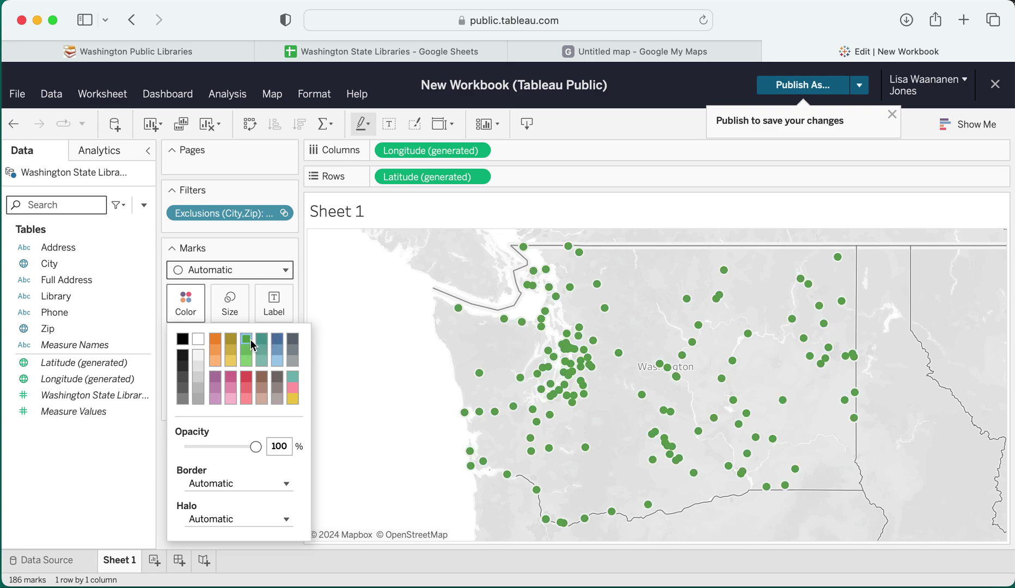
pyautogui.click(233, 305)
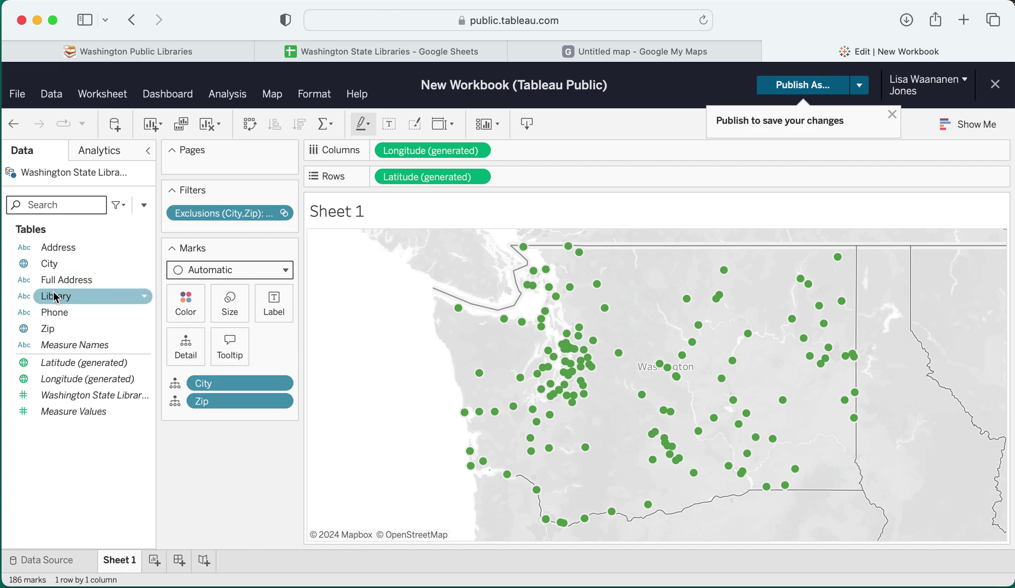
pyautogui.moveTo(55, 297); pyautogui.dragTo(237, 362)
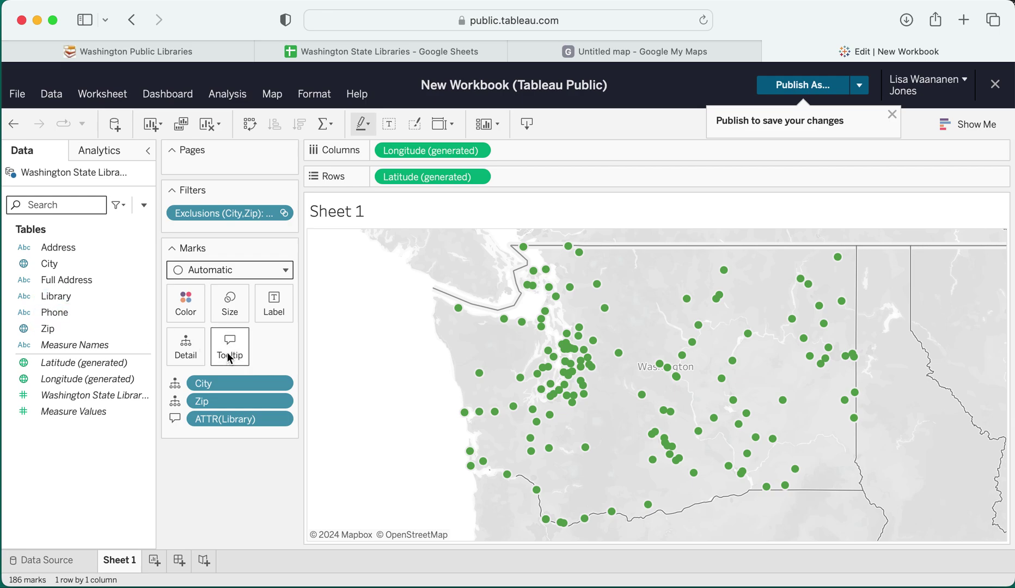
# Delete the Zip line from the tooltip so it shows only city and library name
pyautogui.click(229, 351)
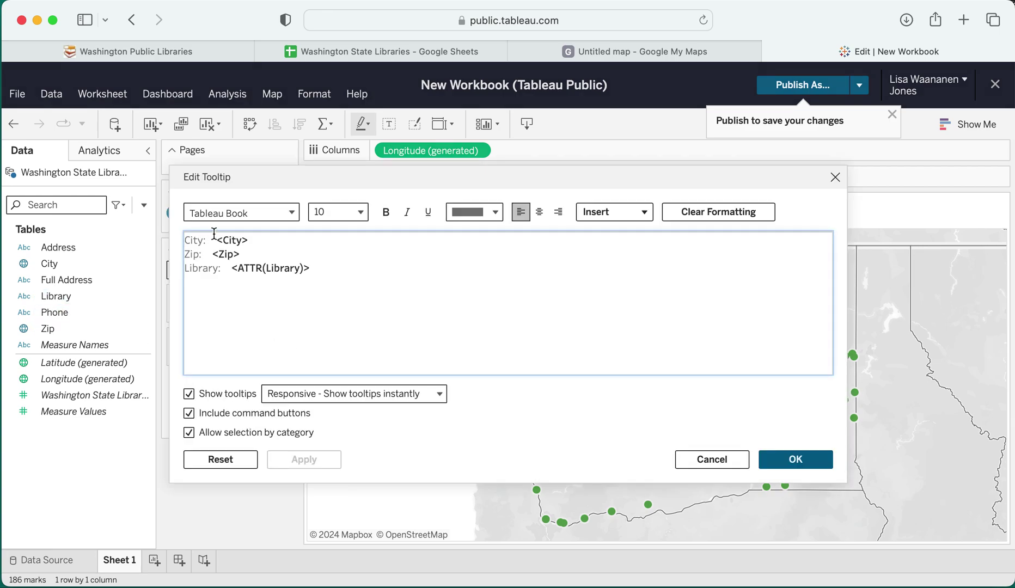
pyautogui.moveTo(243, 254); pyautogui.dragTo(166, 253)
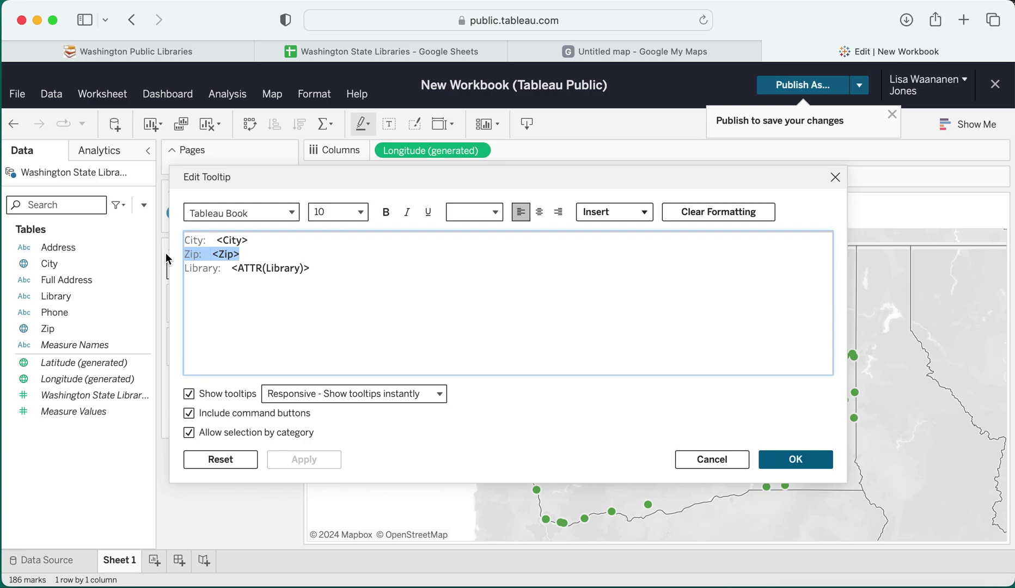
pyautogui.press('BackSpace')
pyautogui.press('BackSpace')
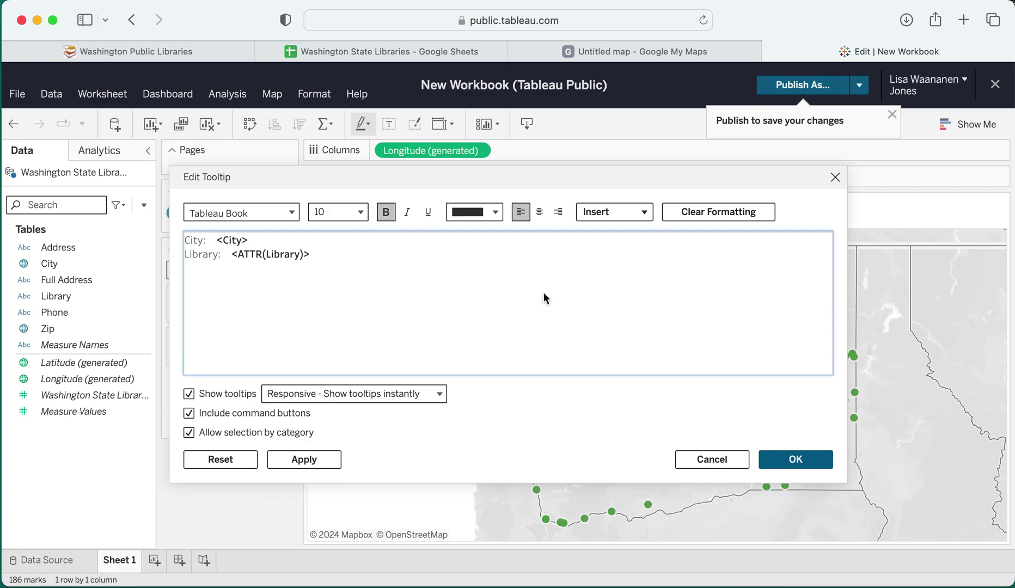
pyautogui.click(798, 460)
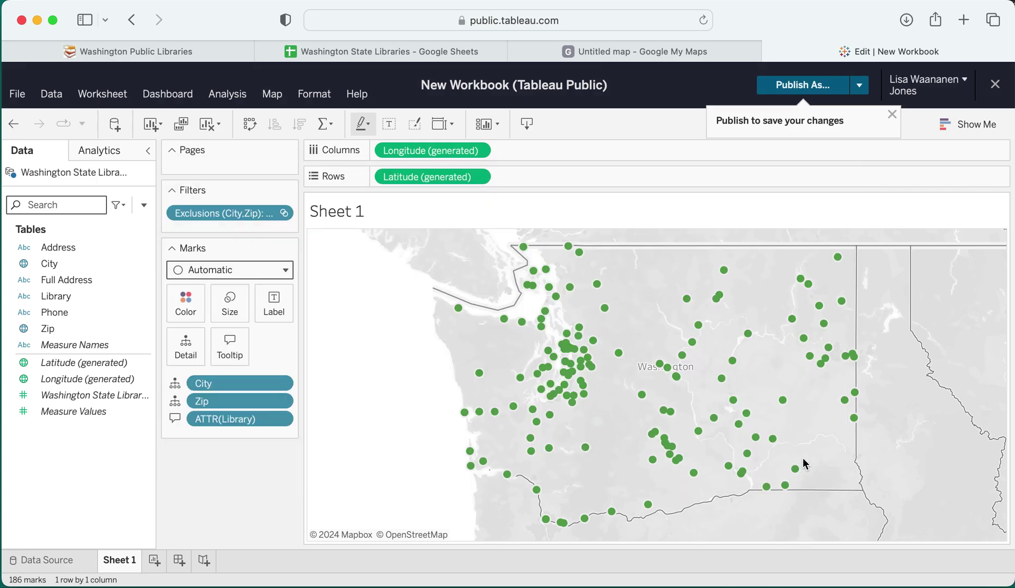
pyautogui.moveTo(695, 349)
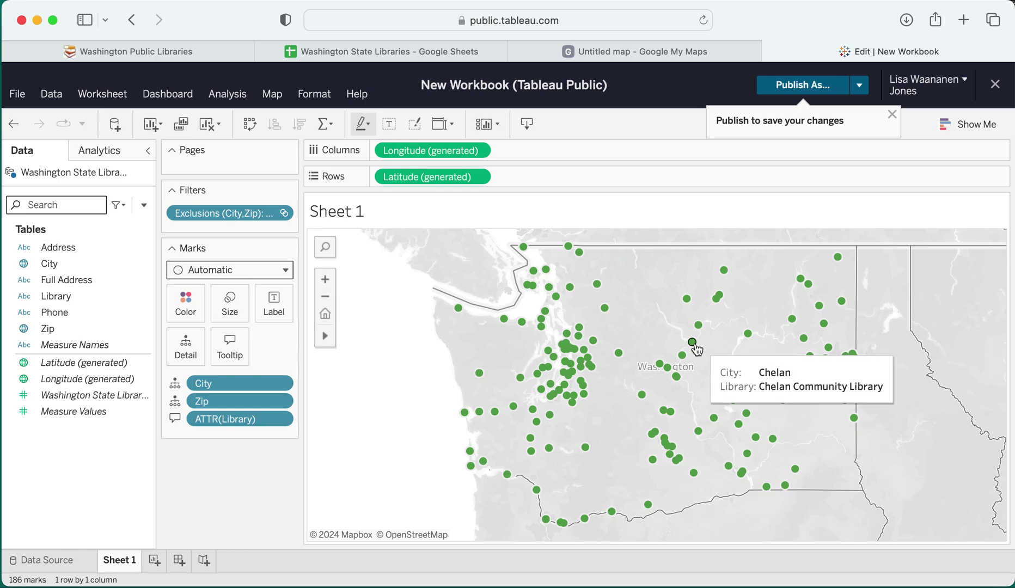
# Create Dashboard 1 and place the Sheet 1 map of 186 green library points on its canvas
pyautogui.click(180, 562)
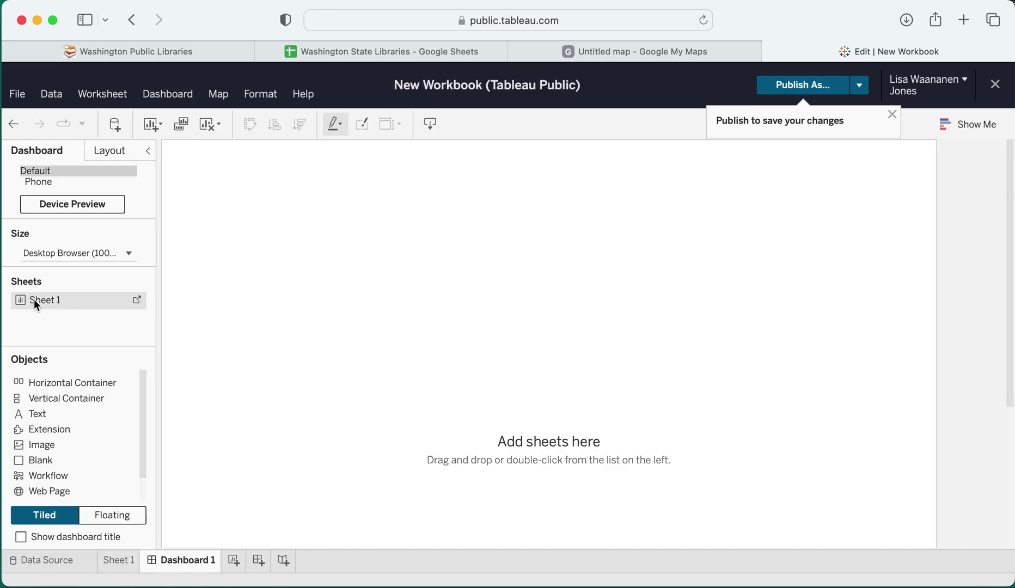
pyautogui.moveTo(35, 304); pyautogui.dragTo(446, 297)
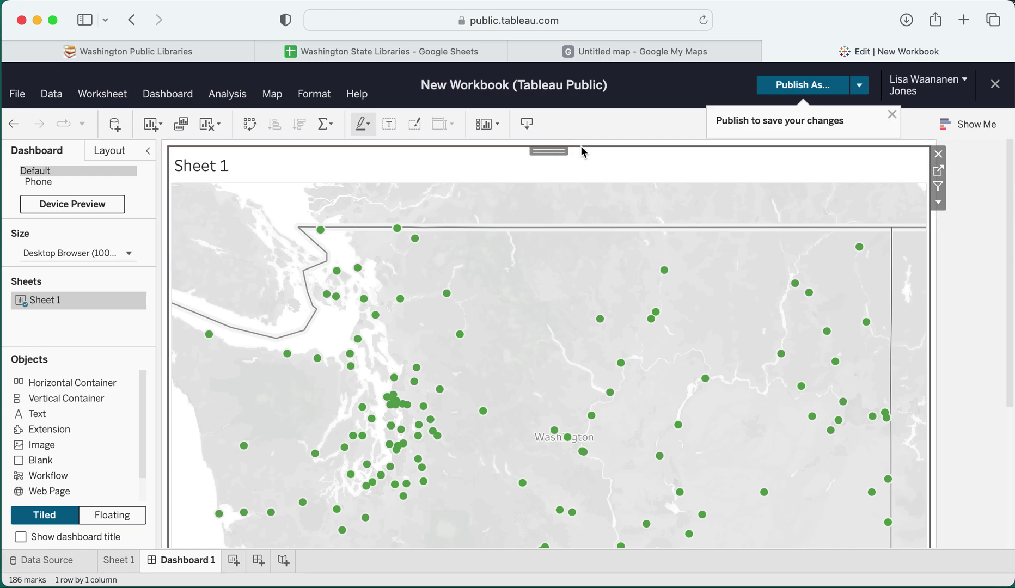
pyautogui.click(197, 172)
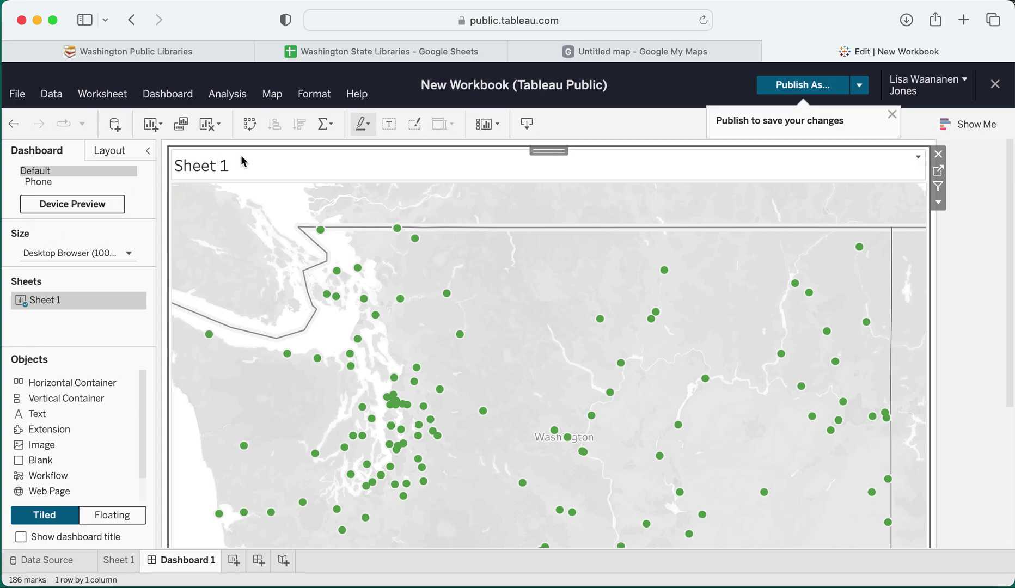
pyautogui.click(225, 165)
pyautogui.click(189, 170)
pyautogui.doubleClick(188, 171)
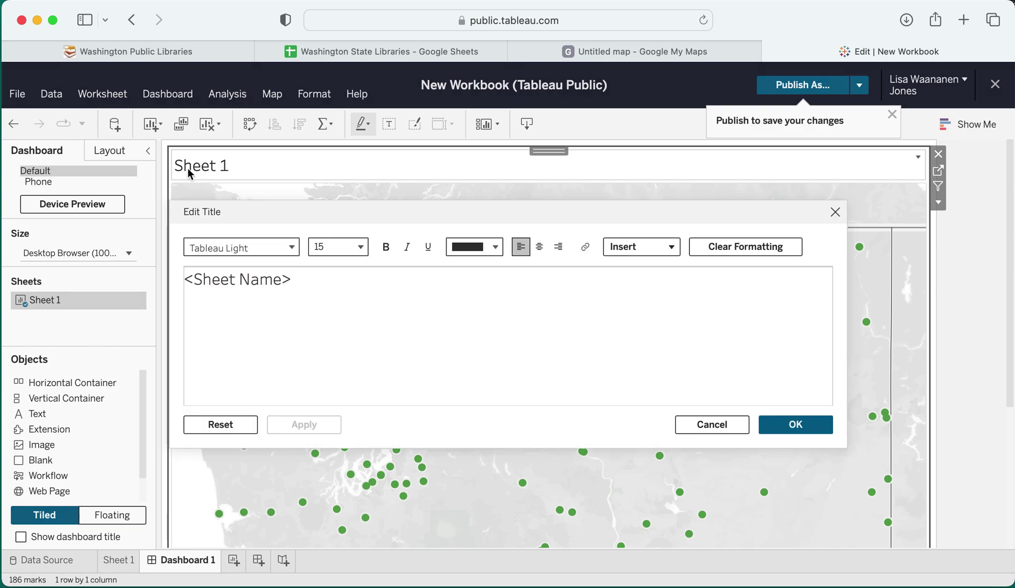
pyautogui.moveTo(310, 279); pyautogui.dragTo(129, 281)
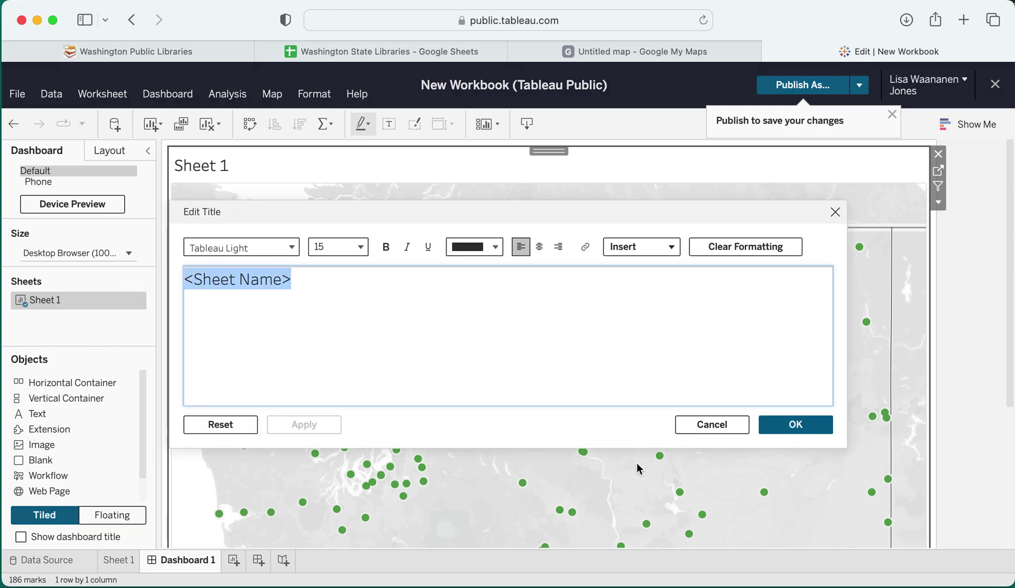
pyautogui.click(694, 424)
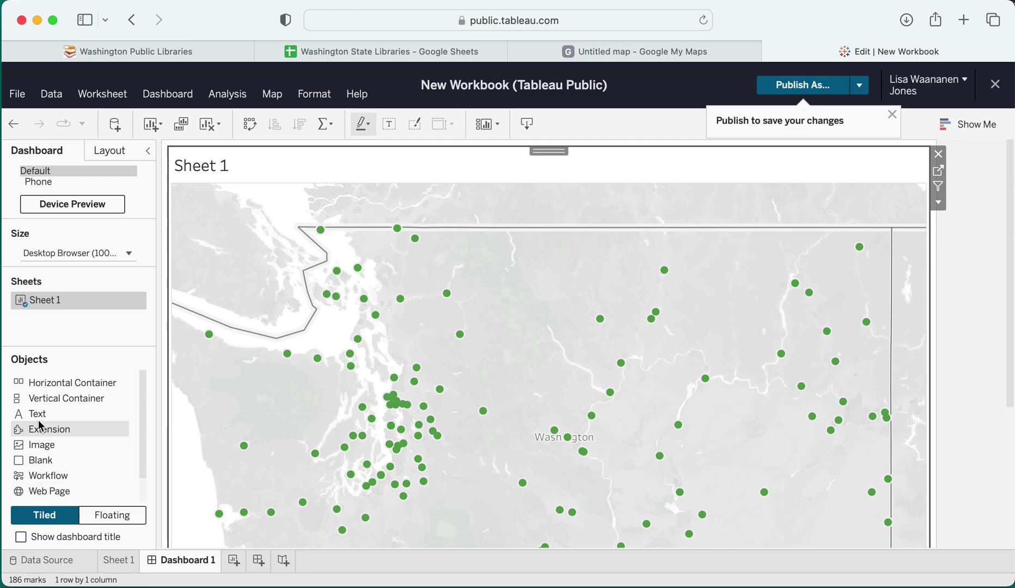